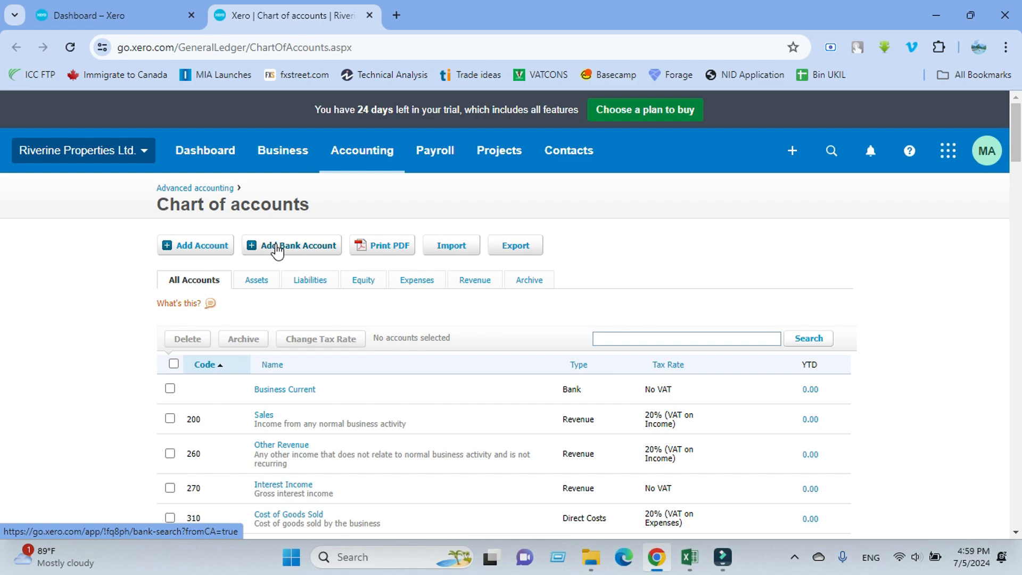
Look over the Business Current transactions sheet in the Excel workbook and return to Xero's chart of accounts
left_click(689, 557)
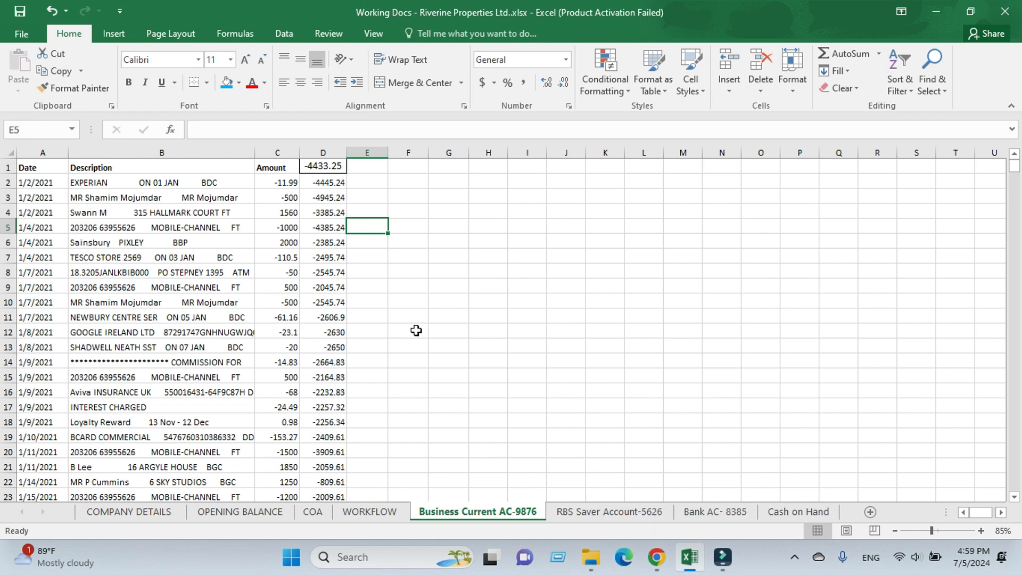
left_click(930, 14)
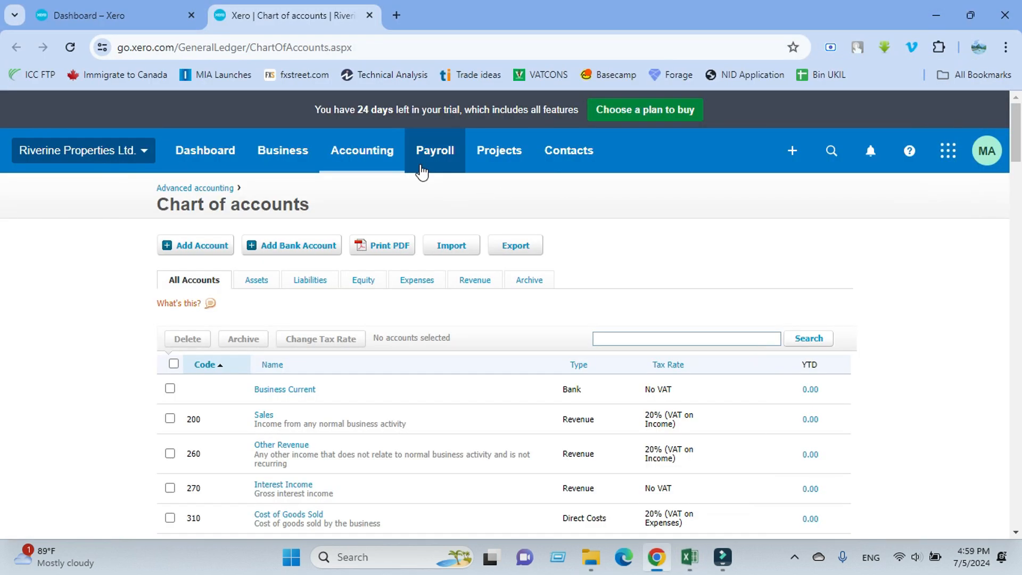
Start a new account in the chart of accounts with the account type Current Asset
left_click(194, 250)
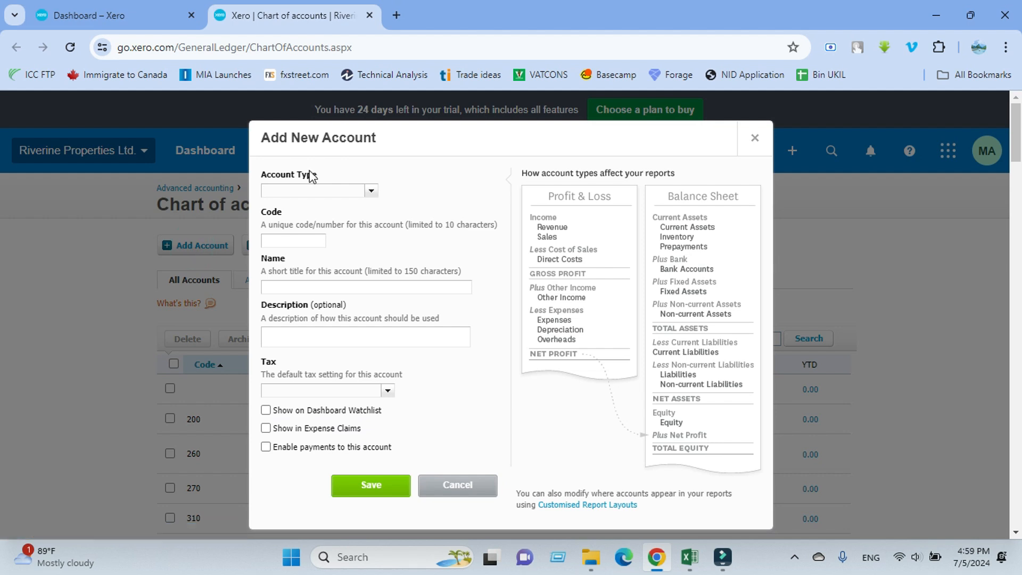
left_click(372, 190)
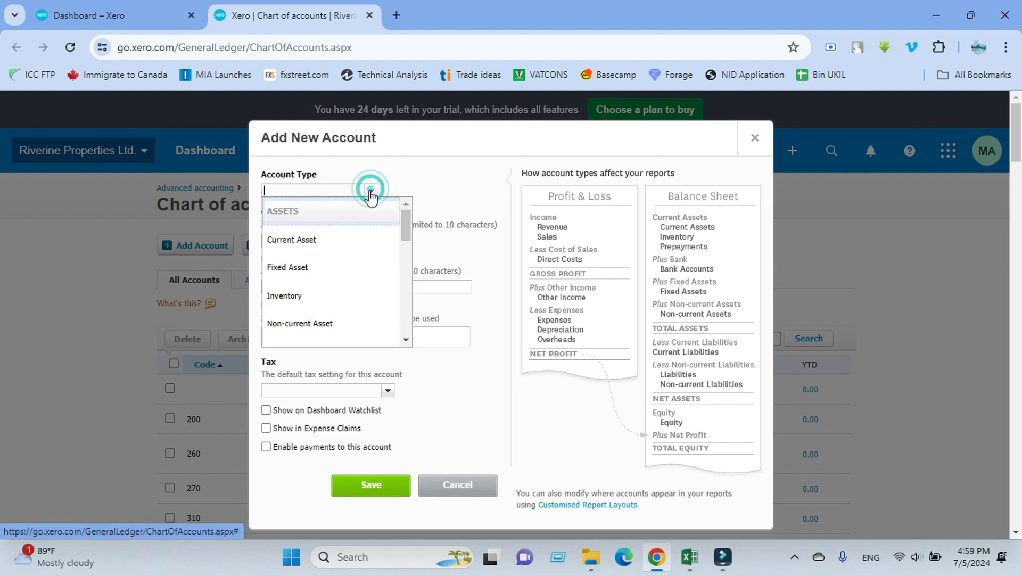
left_click(348, 240)
Give the new account the code 1001 and the name Cash on Hand, and save it
left_click(294, 241)
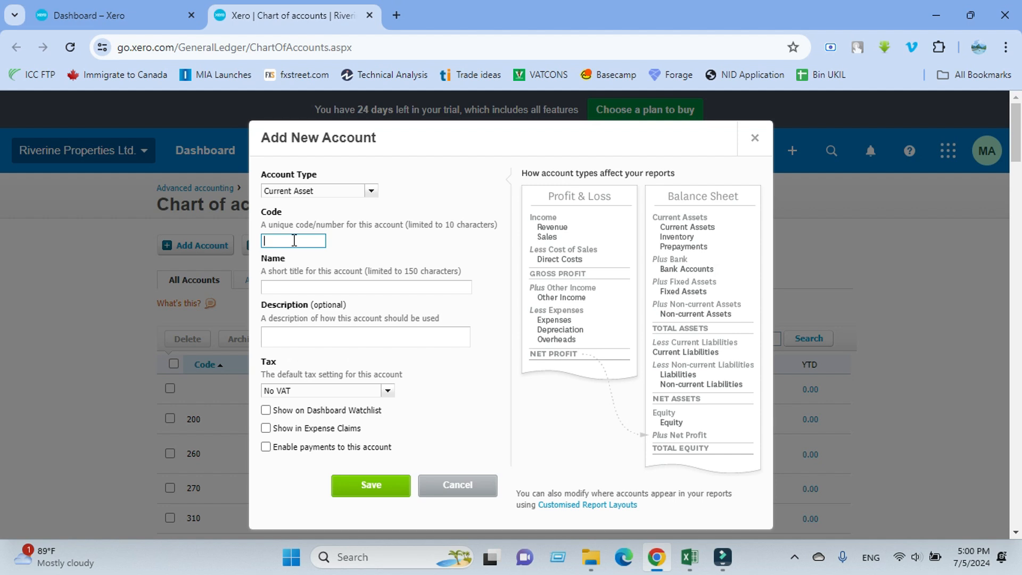
type("1001")
left_click(267, 287)
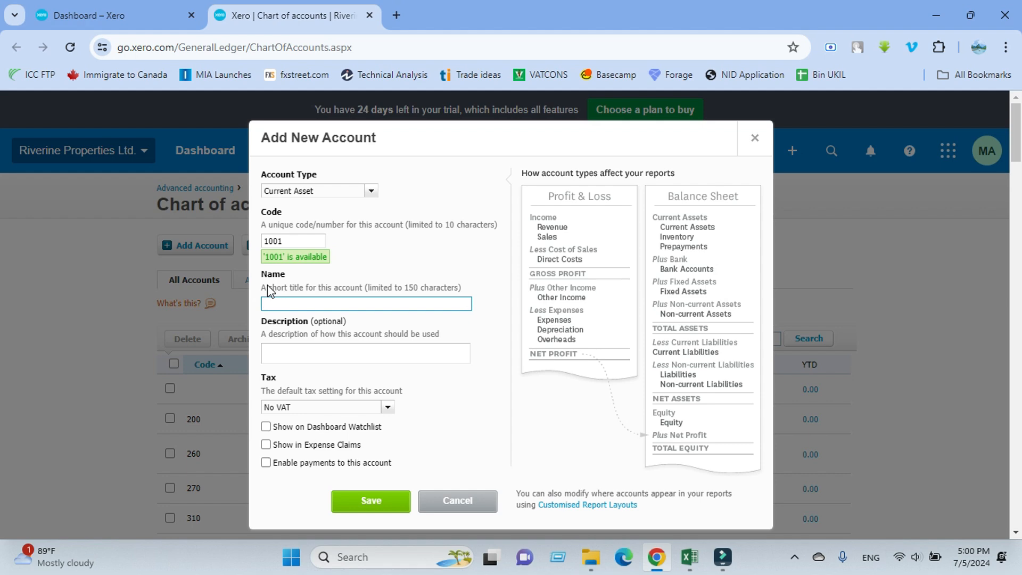
type("Cash on Hand")
left_click(378, 501)
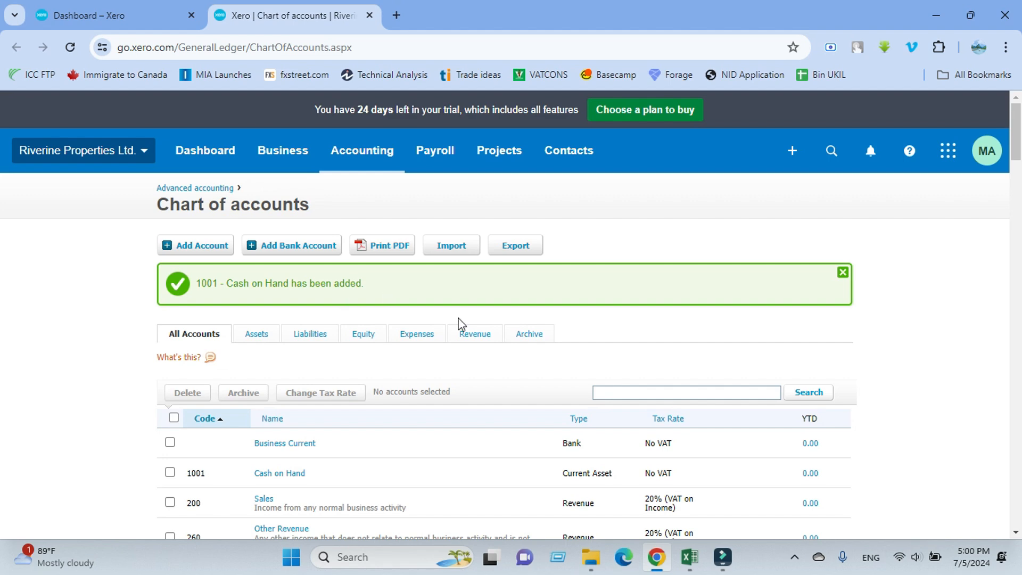
left_click(842, 271)
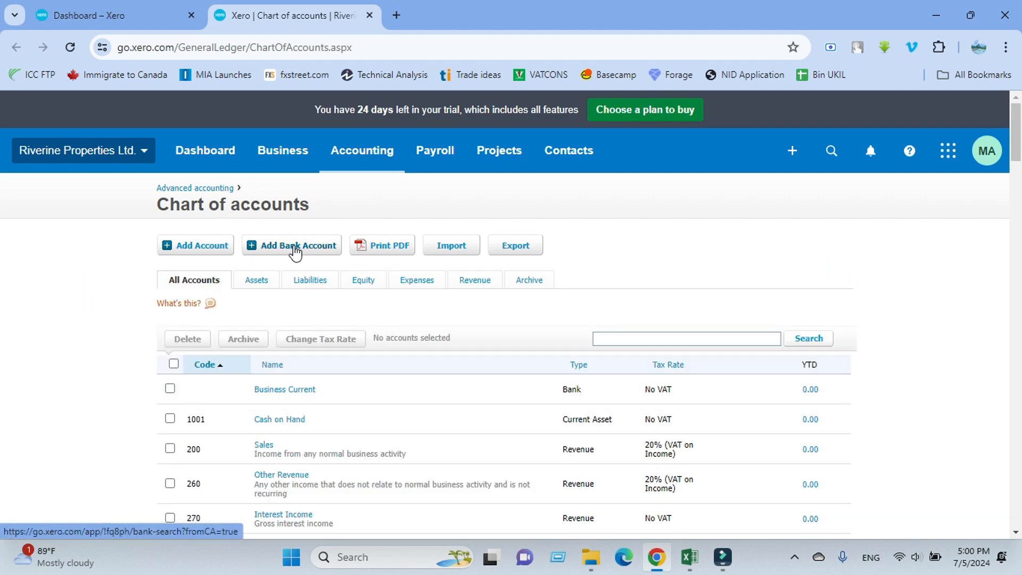
left_click(100, 299)
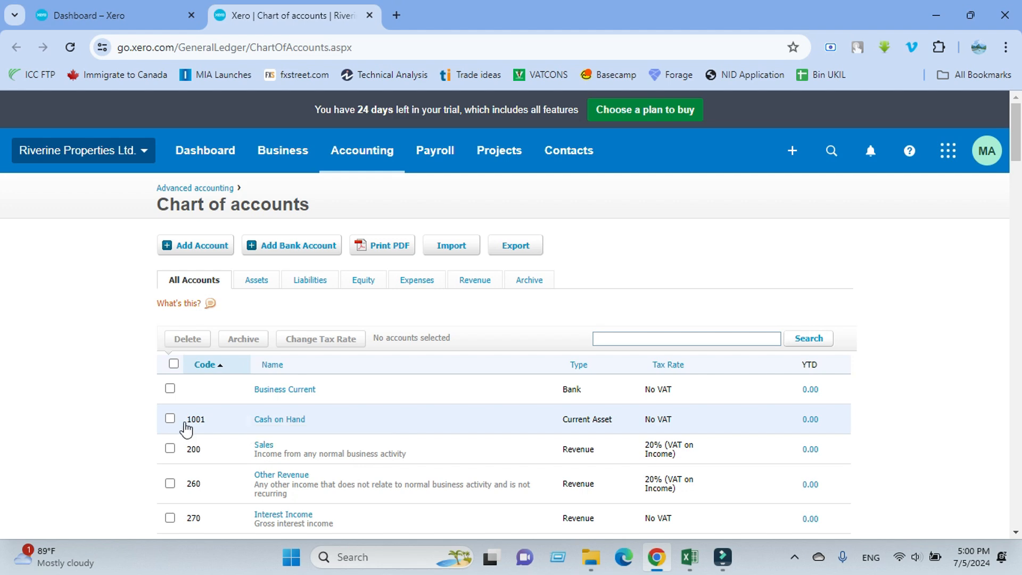
left_click(90, 318)
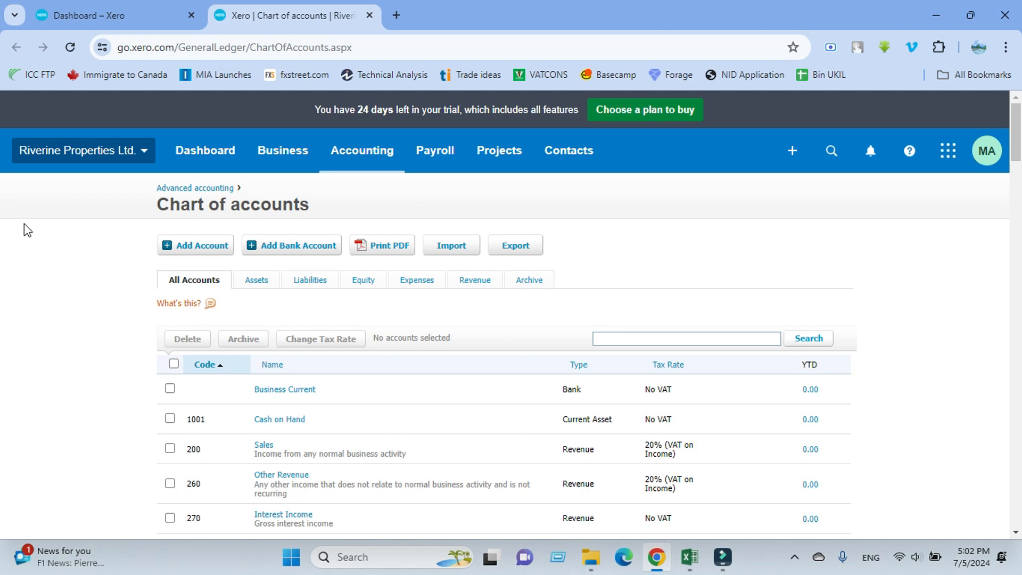
scroll(207, 312, "down", 3)
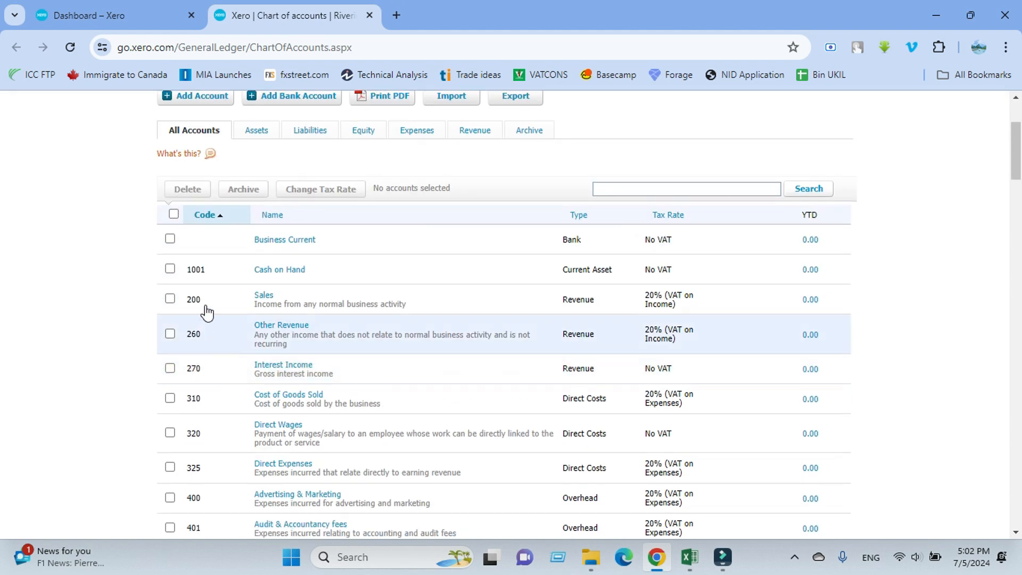
left_click(264, 272)
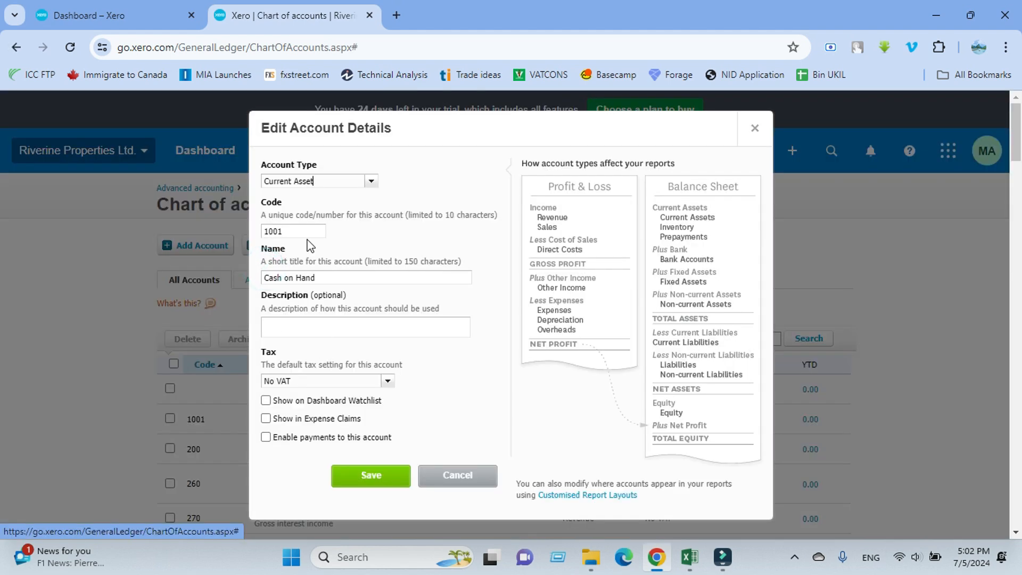
left_click(296, 230)
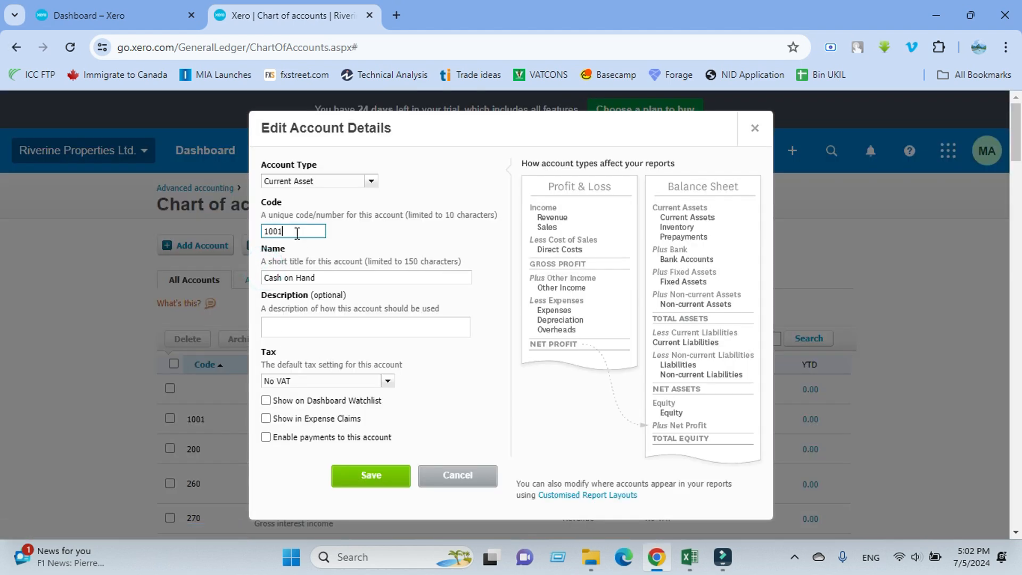
left_click(330, 280)
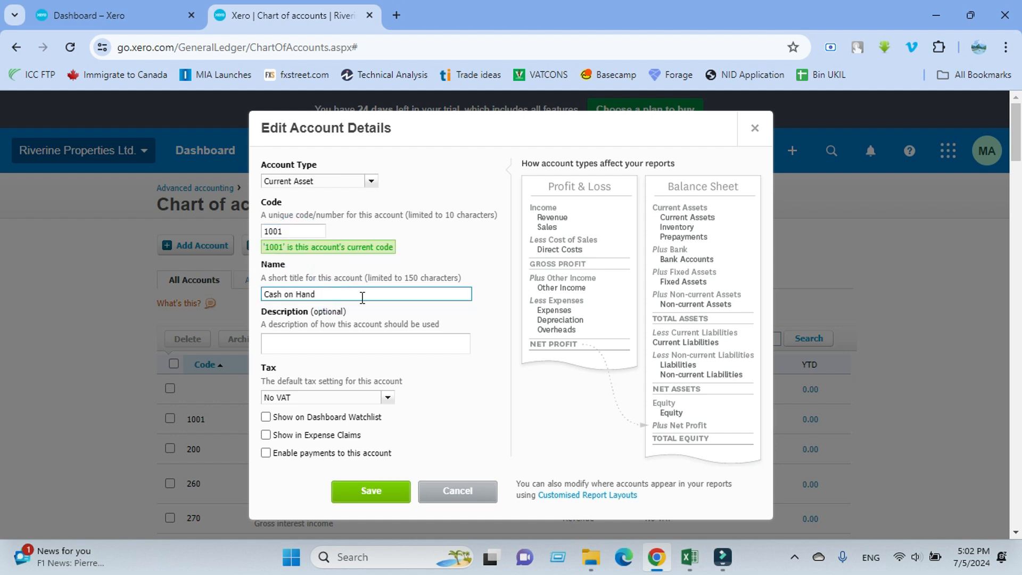
key("BackSpace")
key("BackSpace")
key("BackSpace")
key("BackSpace")
left_click(463, 490)
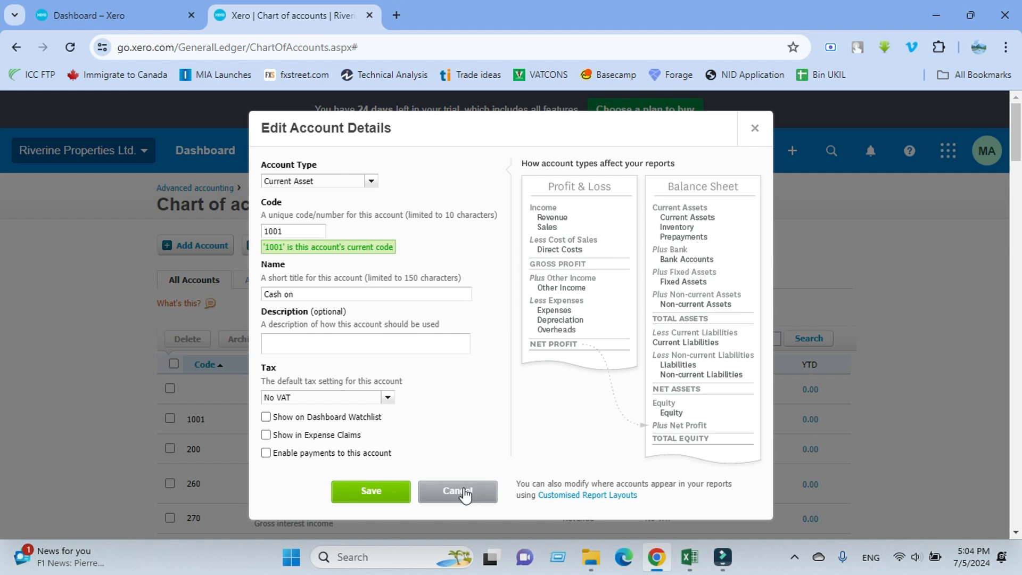
Start adding a bank account without a bank feed from the chart of accounts
scroll(69, 267, "down", 3)
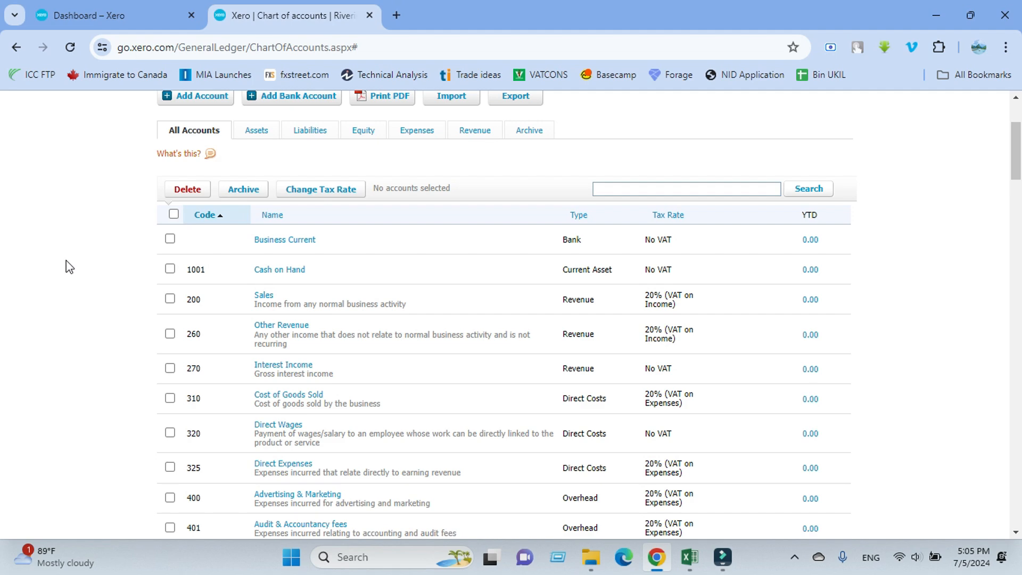
scroll(79, 285, "up", 3)
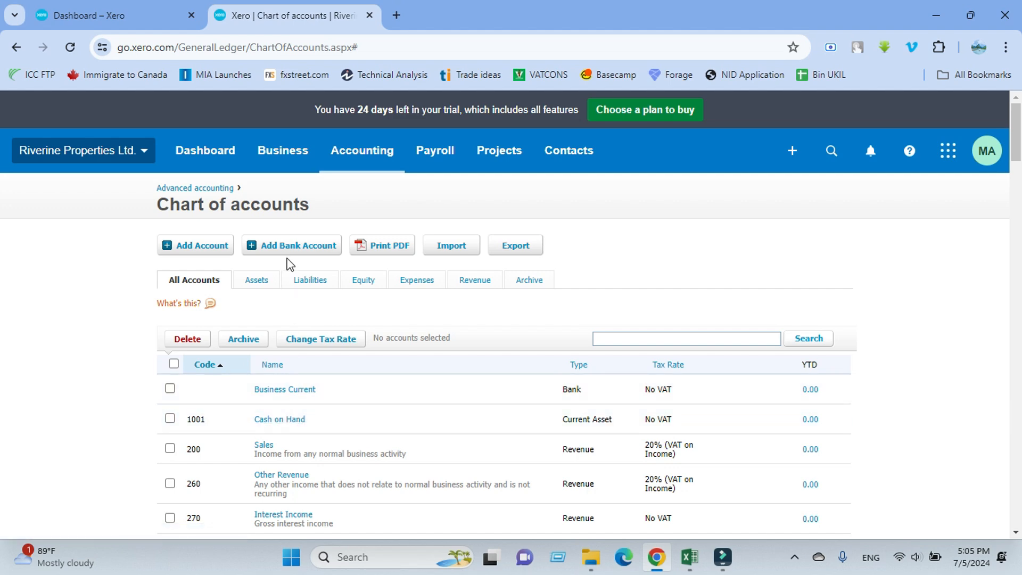
left_click(288, 241)
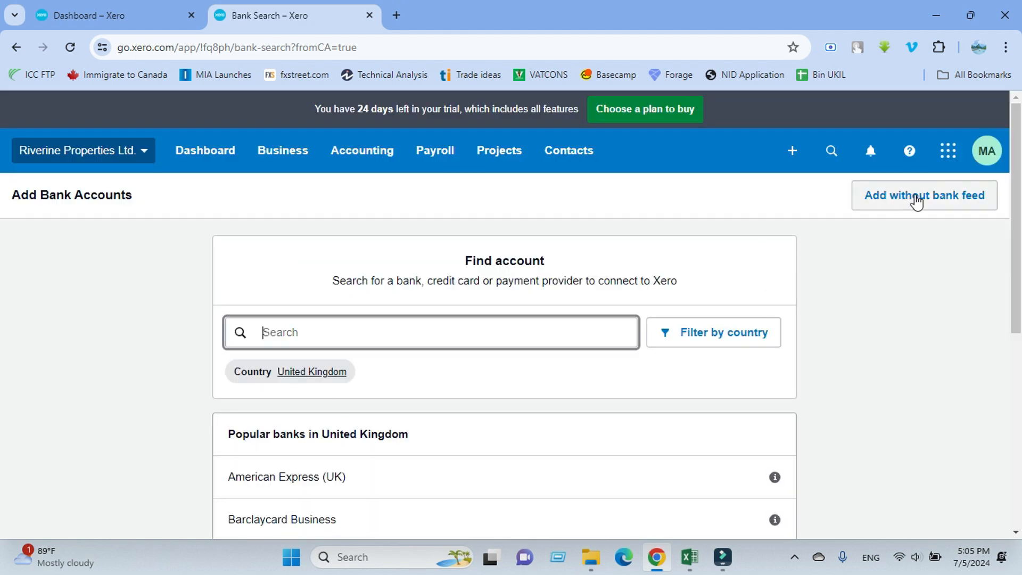
scroll(717, 287, "down", 3)
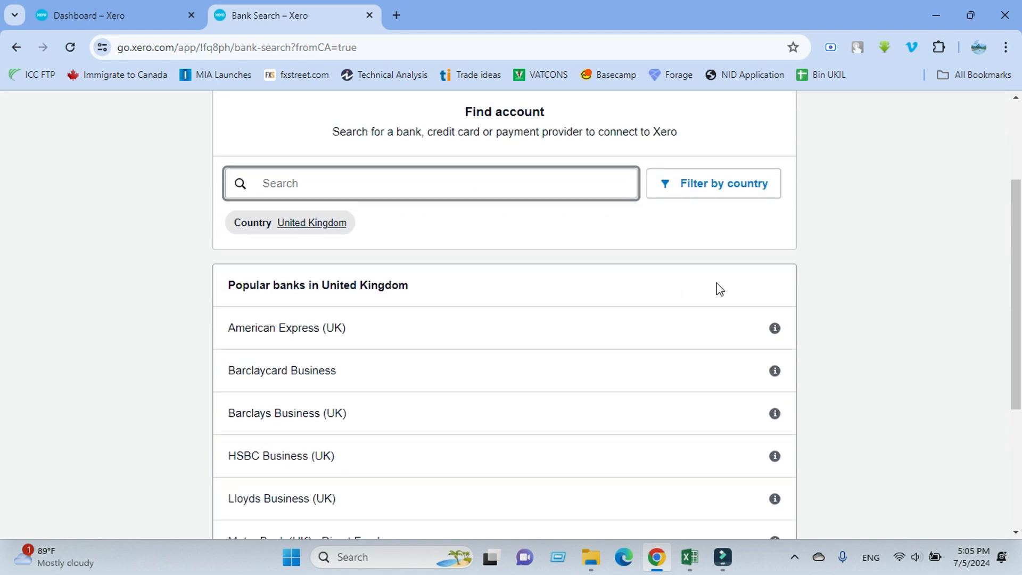
scroll(831, 197, "up", 3)
left_click(894, 201)
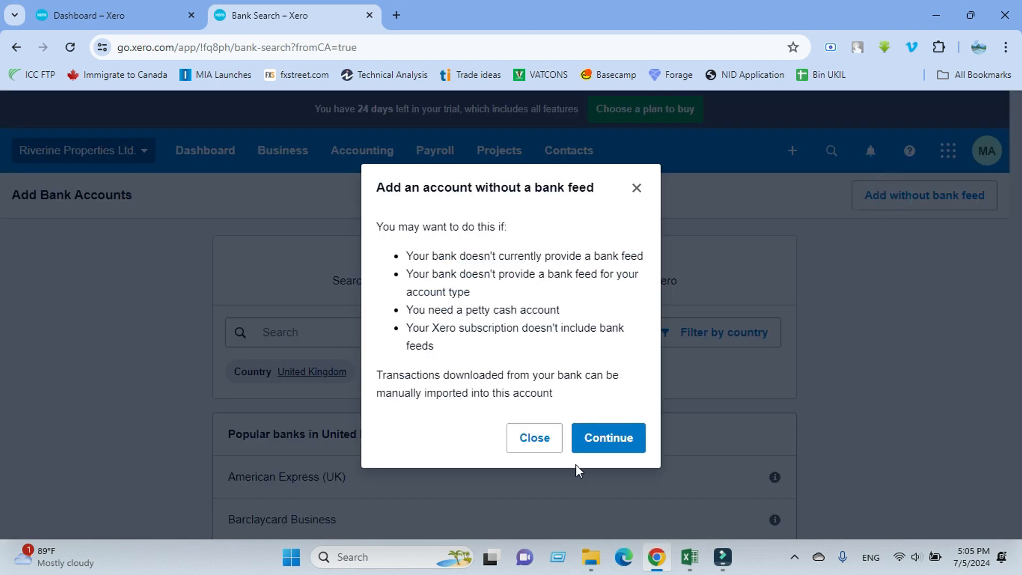
left_click(601, 439)
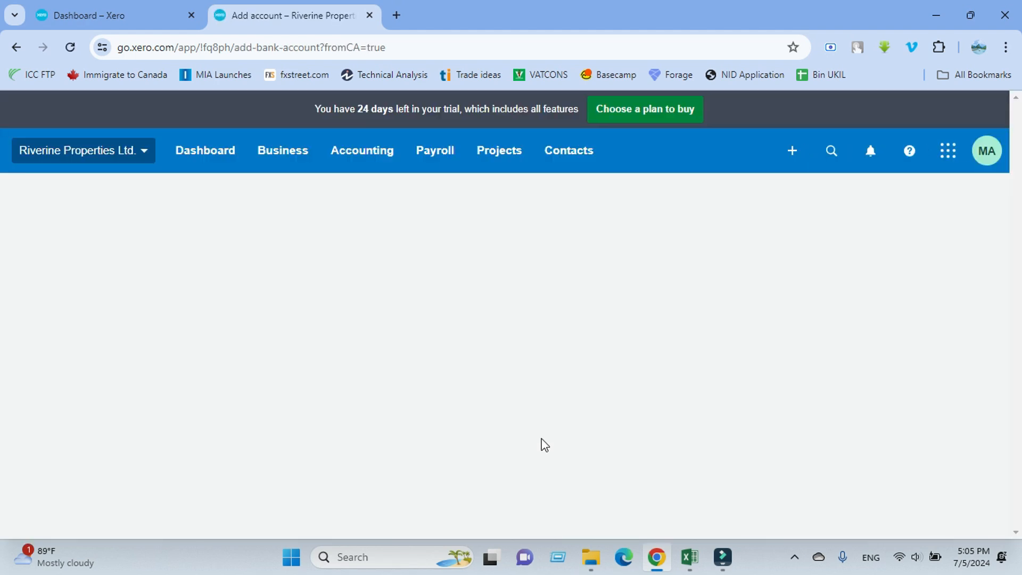
Enter Cash On Hand as the bank name and Cash in Hand as the account name
scroll(433, 326, "down", 3)
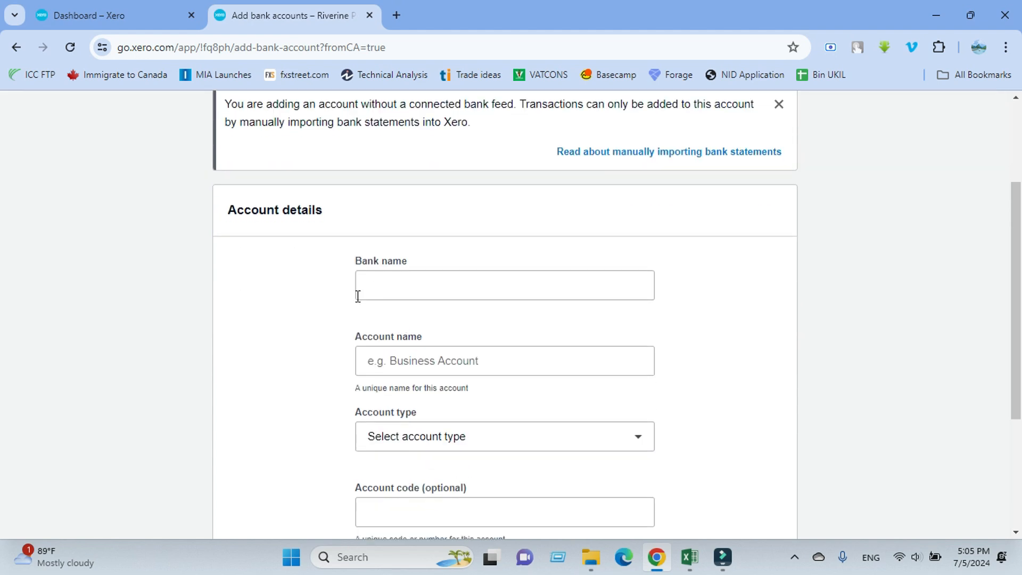
left_click(400, 284)
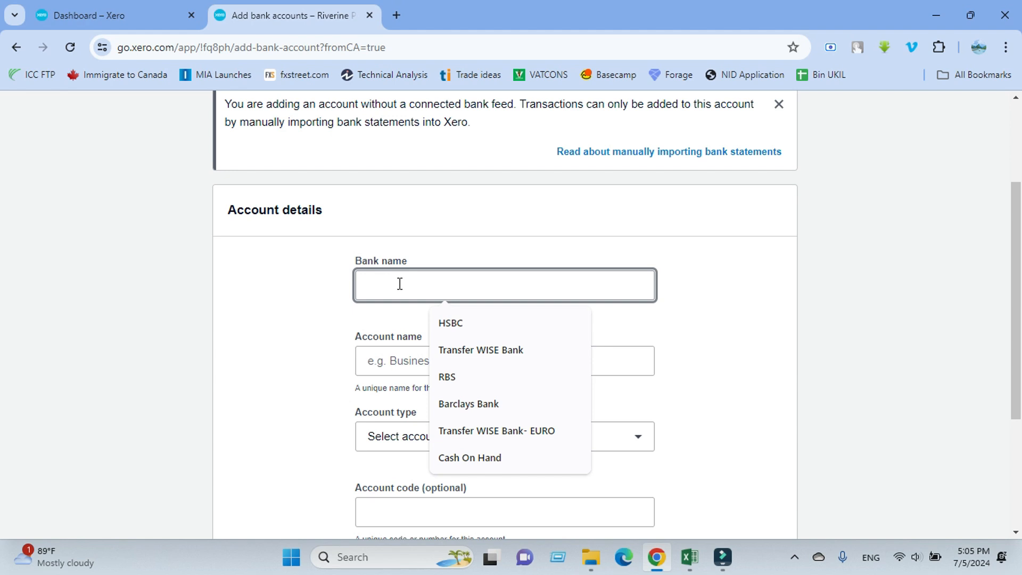
type("Cash ")
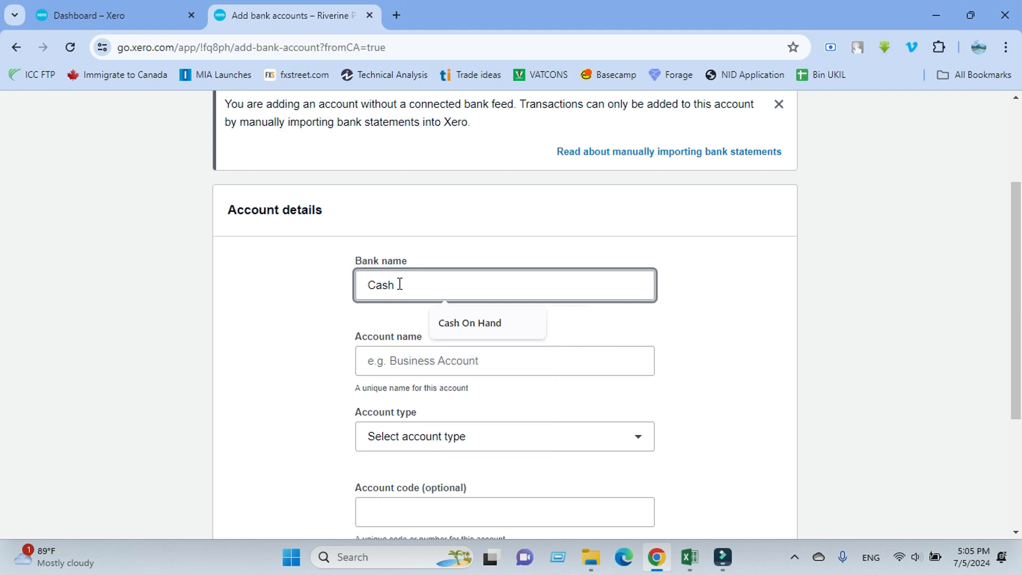
type("On Hand")
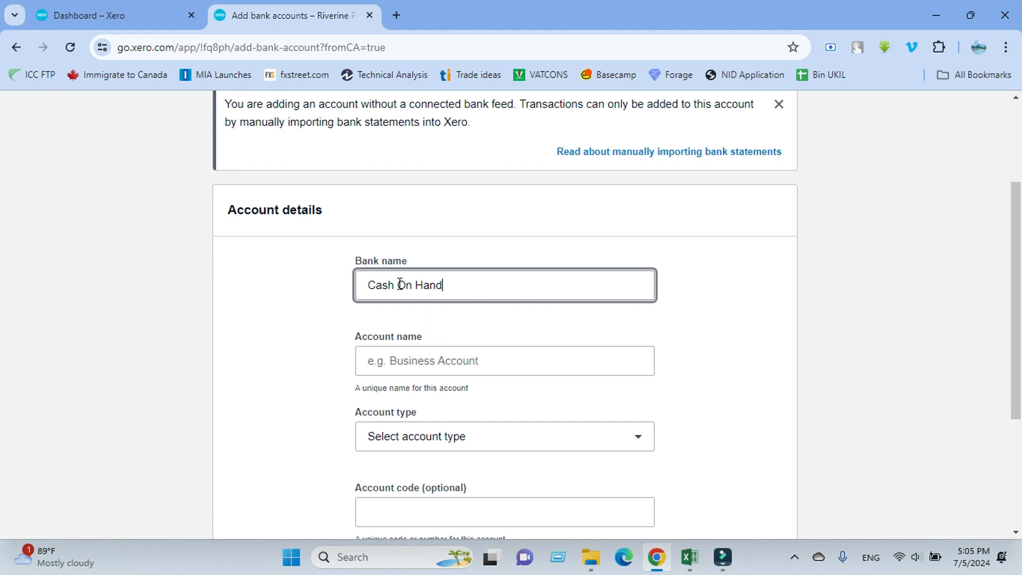
left_click(394, 360)
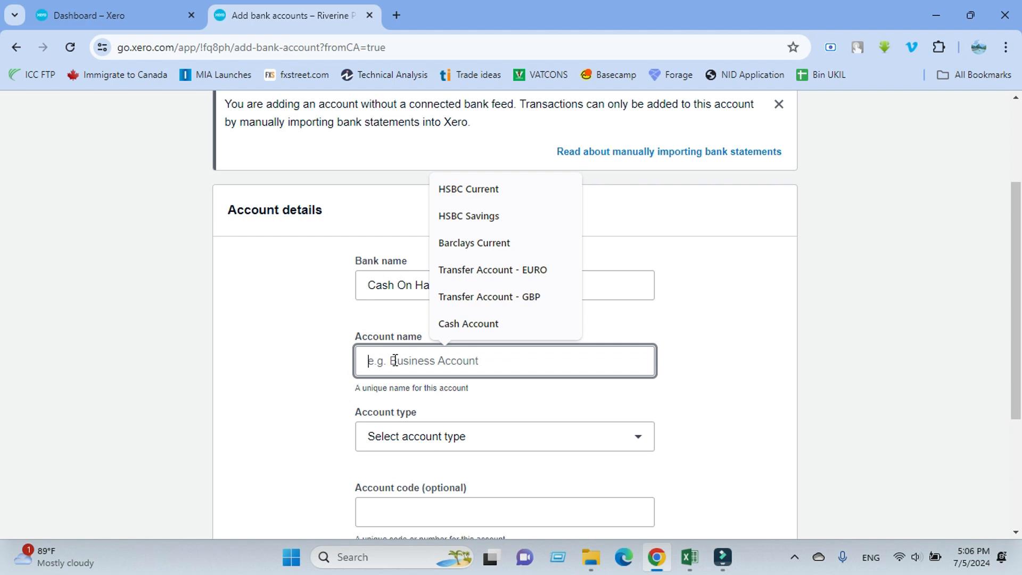
type("Cash ")
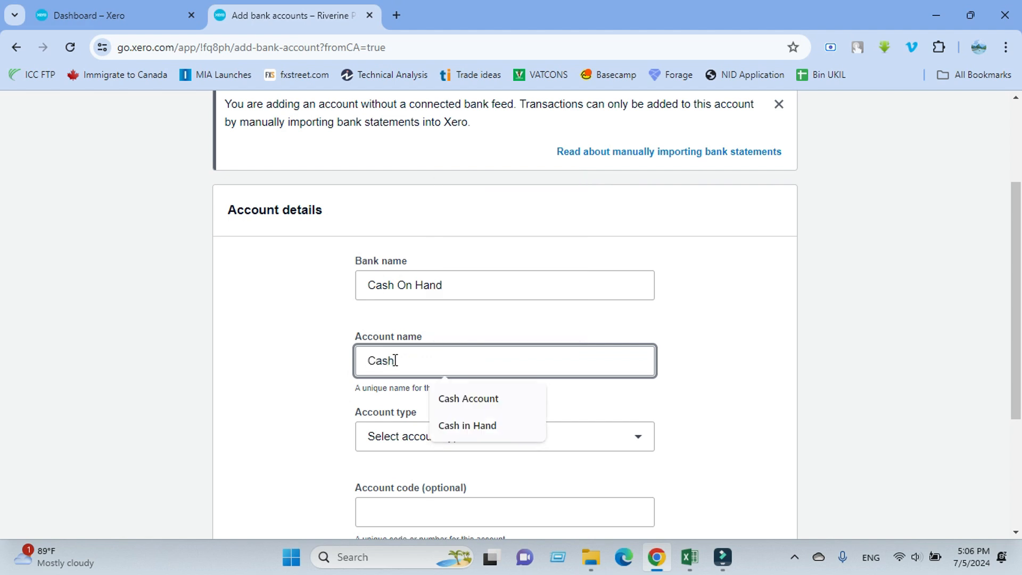
type("in H")
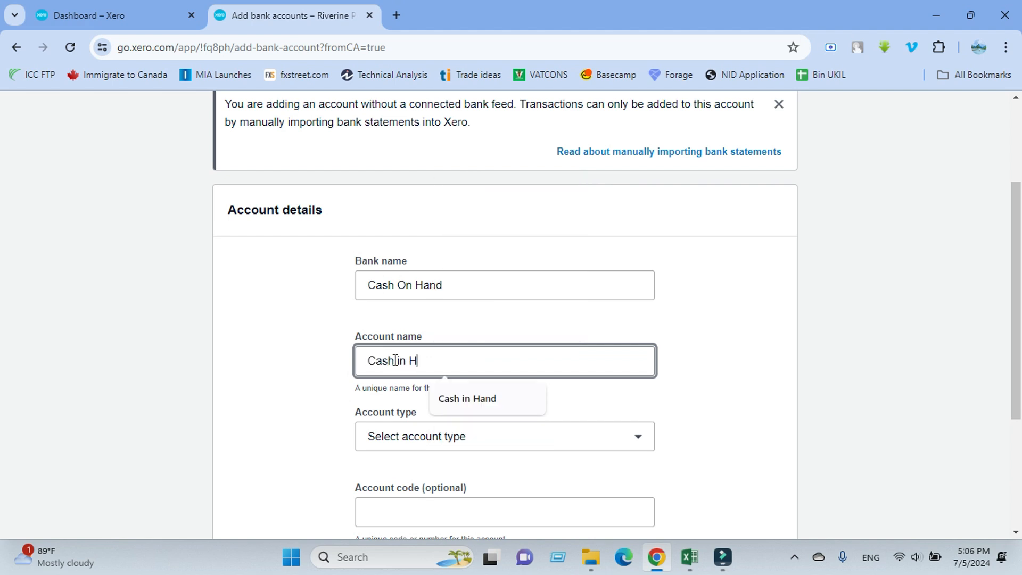
type("and")
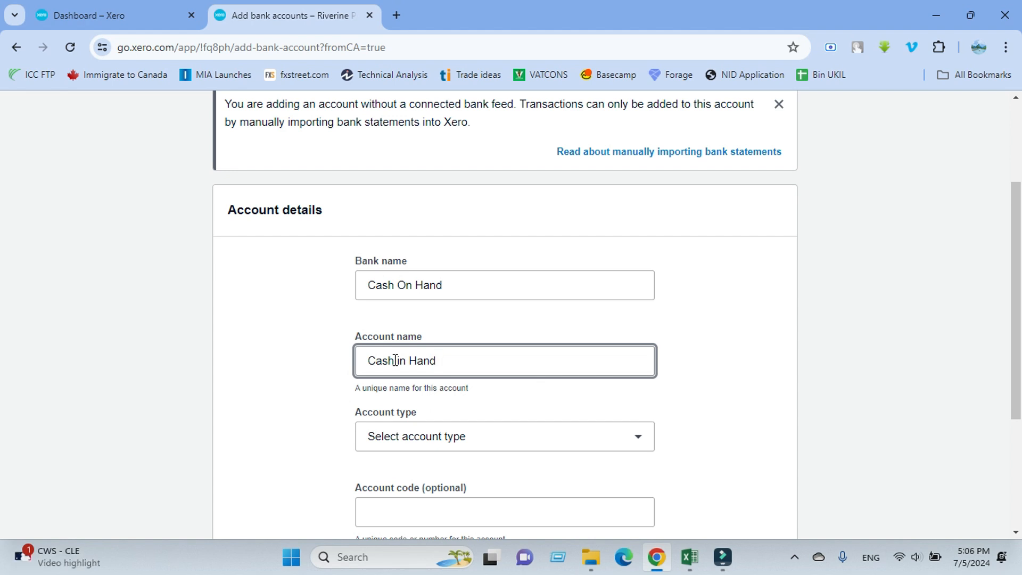
Set the account type of the new bank account to Other
scroll(377, 292, "down", 3)
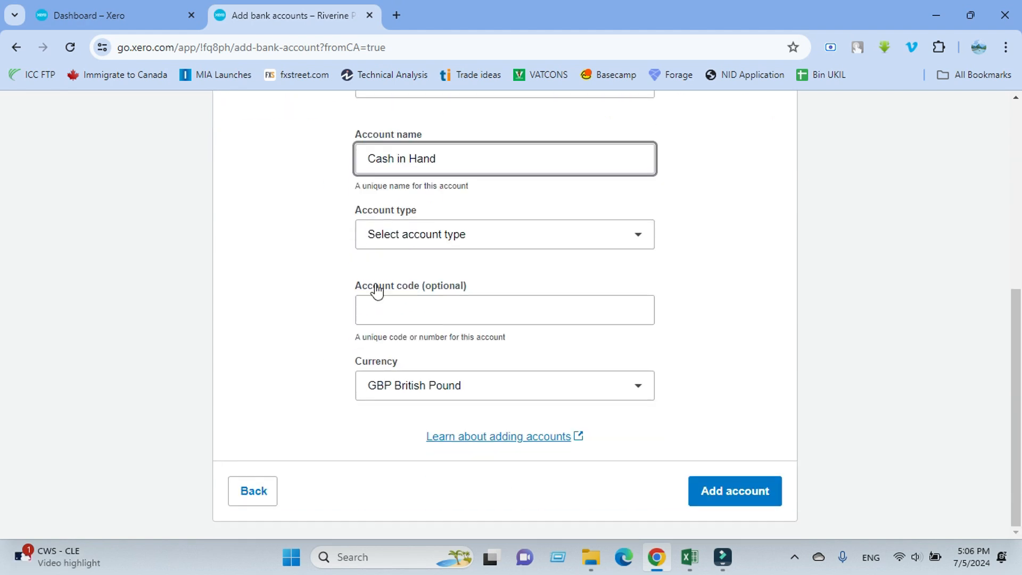
left_click(399, 239)
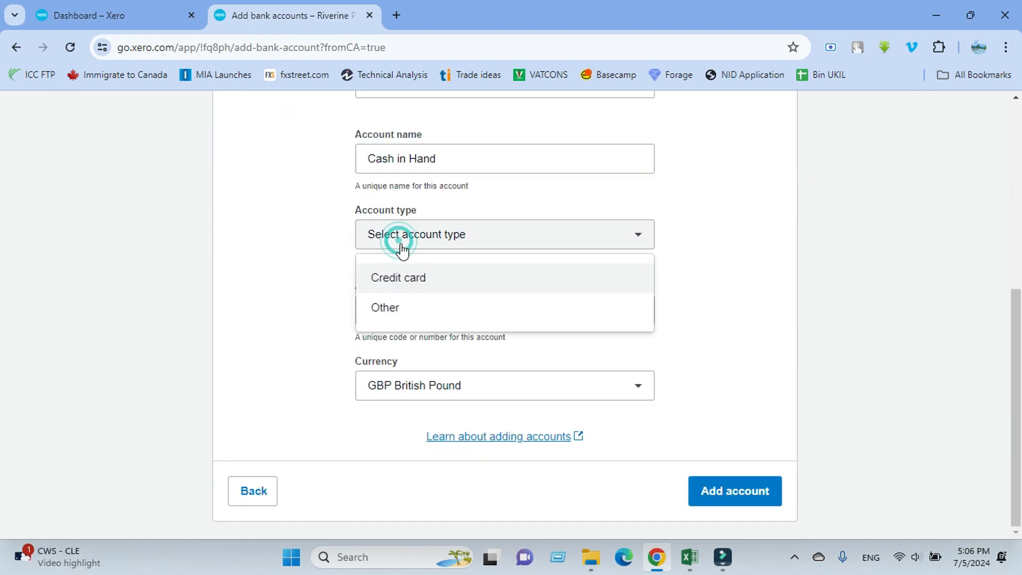
left_click(410, 308)
scroll(320, 278, "up", 1)
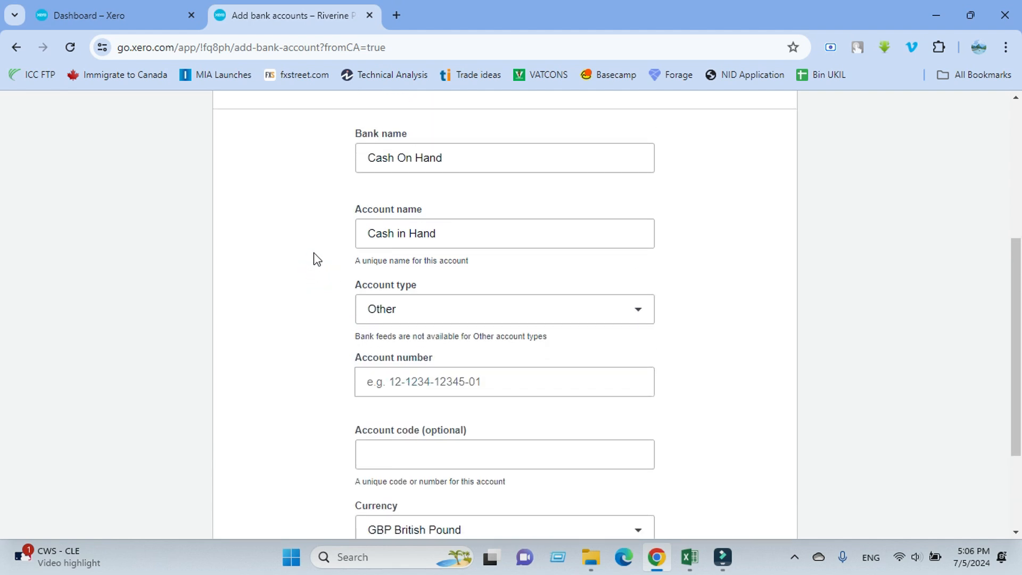
left_click(298, 222)
scroll(366, 224, "up", 3)
scroll(351, 287, "down", 1)
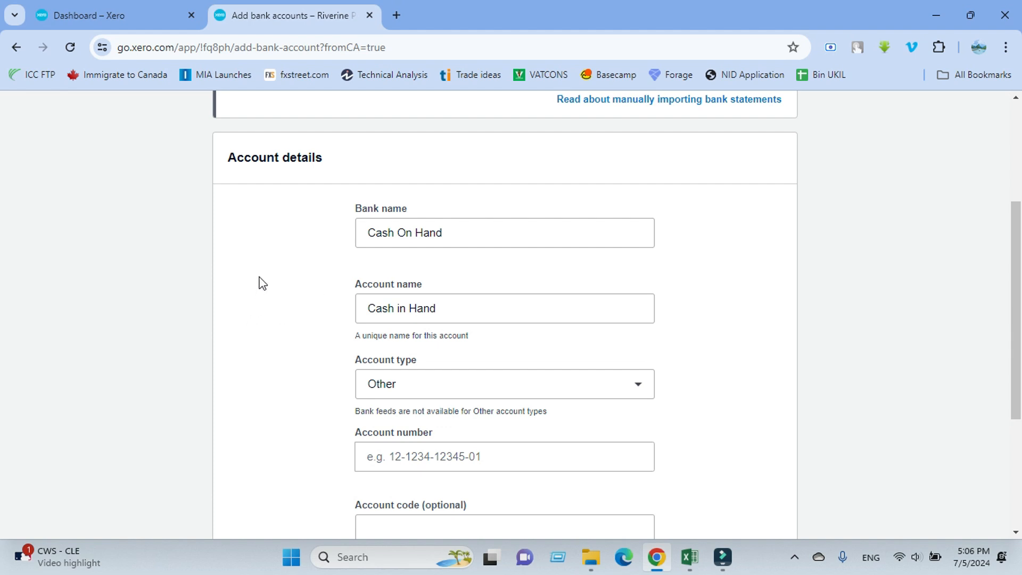
scroll(257, 282, "down", 3)
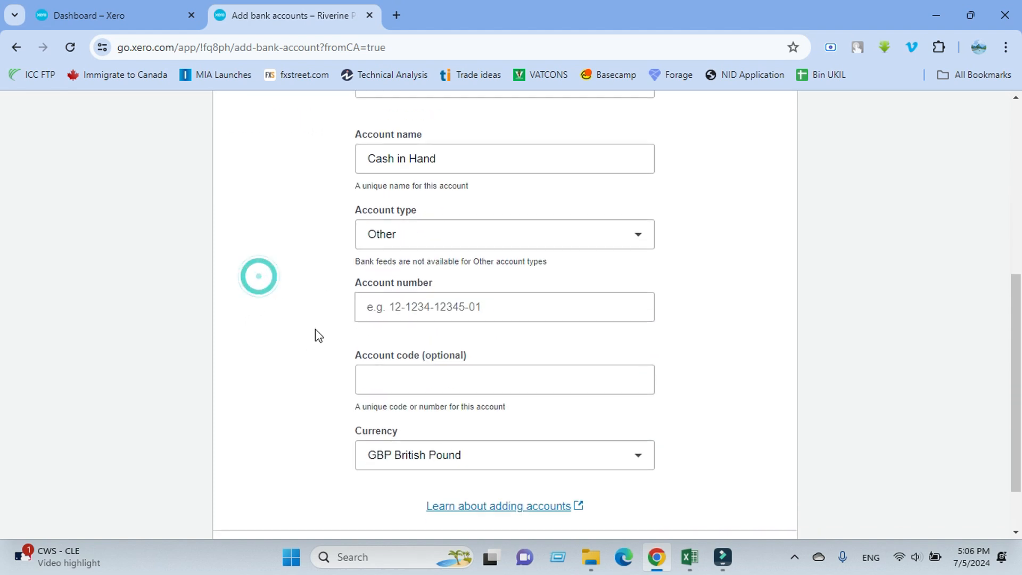
Fill in the account number for the Cash in Hand account and add the account
left_click(417, 308)
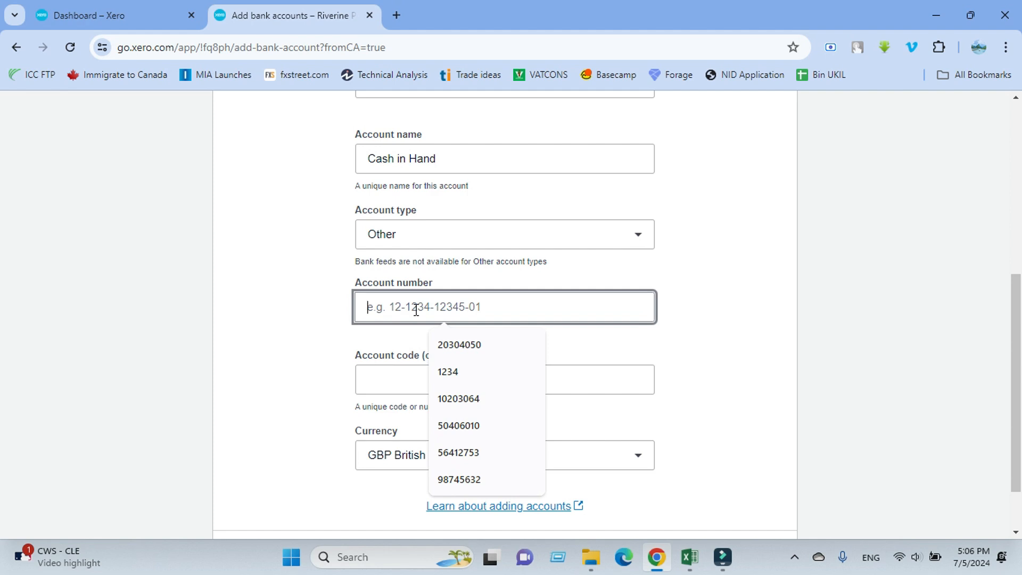
type("123456")
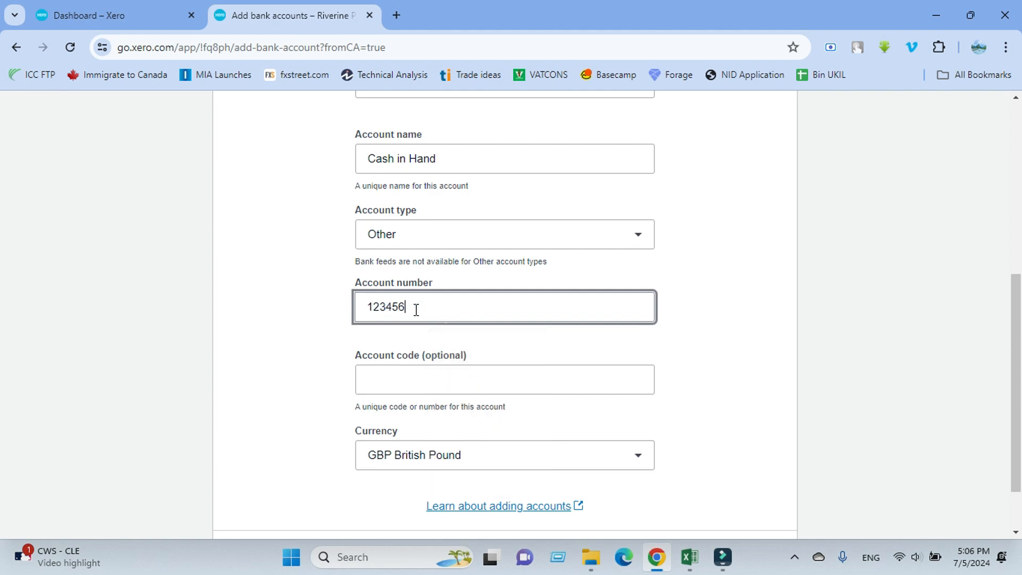
type("78")
left_click(309, 248)
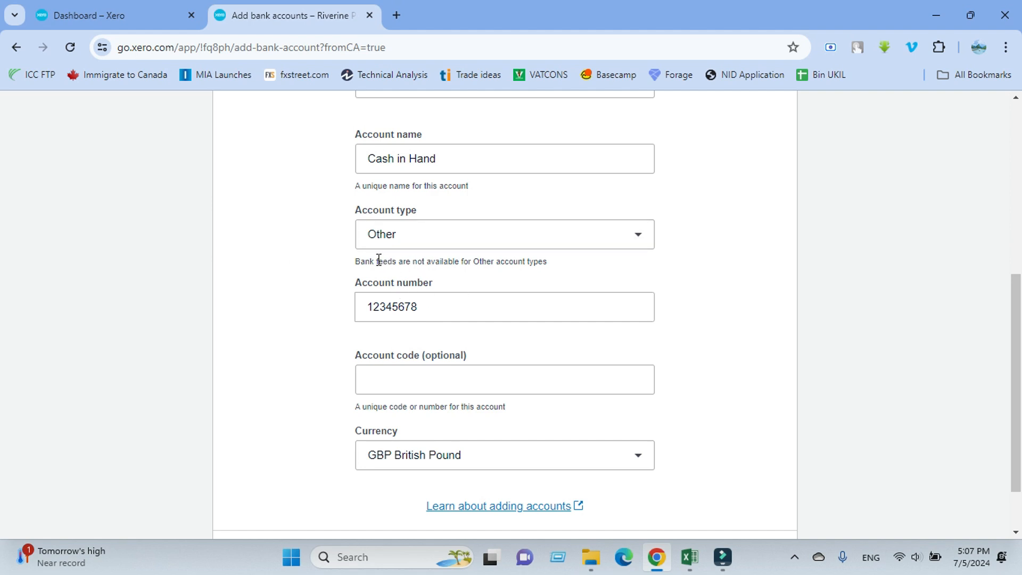
left_click(337, 272)
scroll(349, 338, "down", 2)
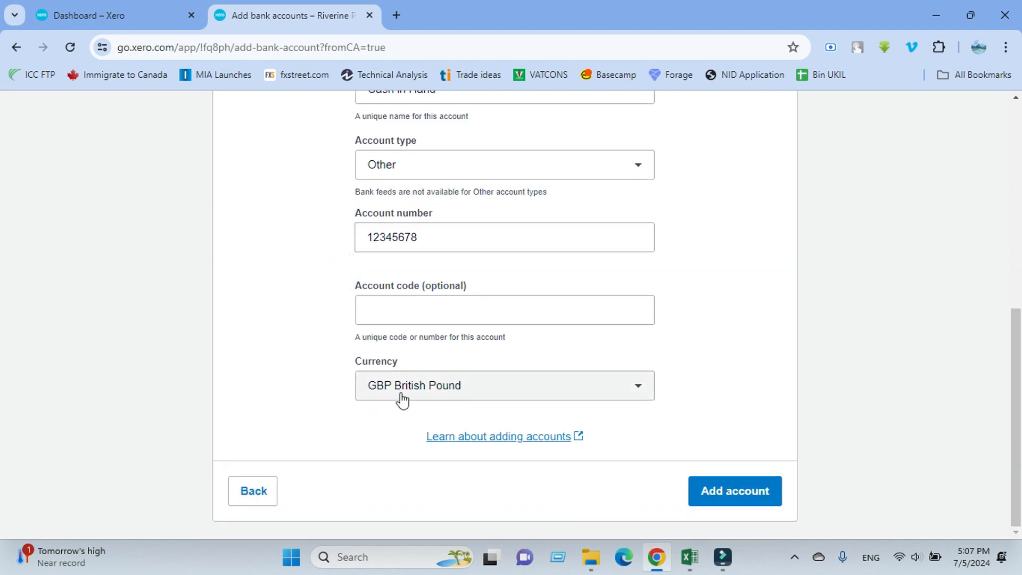
left_click(730, 490)
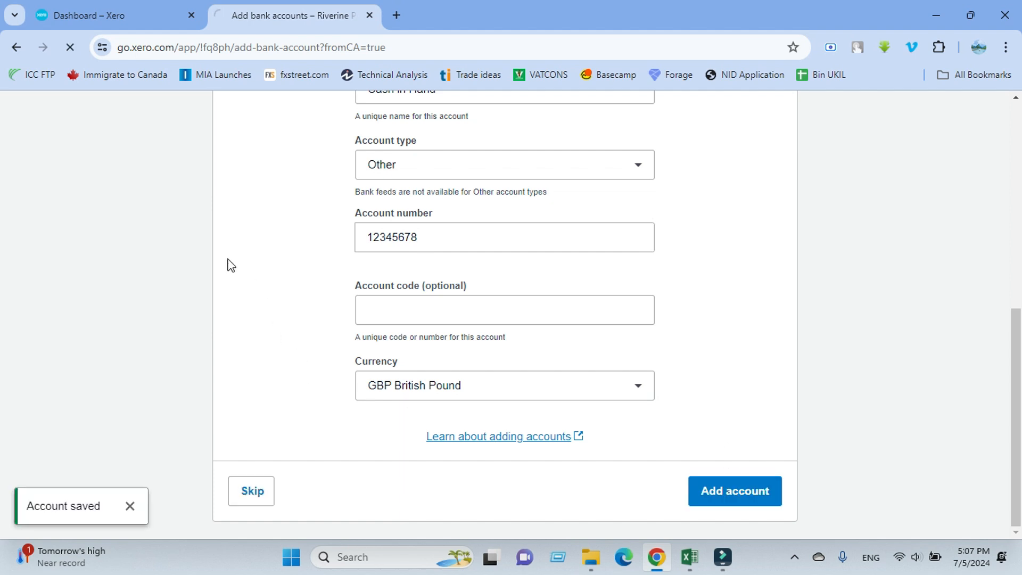